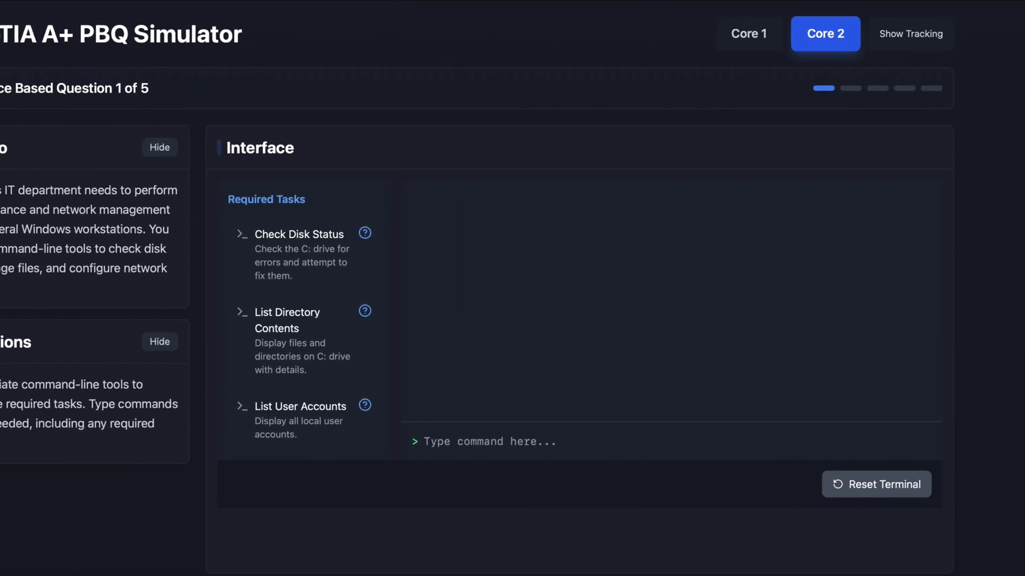
Run chkdsk C: /f, dir C: /a and net user in the terminal, completing all three tasks.
{"action": "left_click", "coordinate": [429, 442]}
{"action": "type", "text": "chkdsk "}
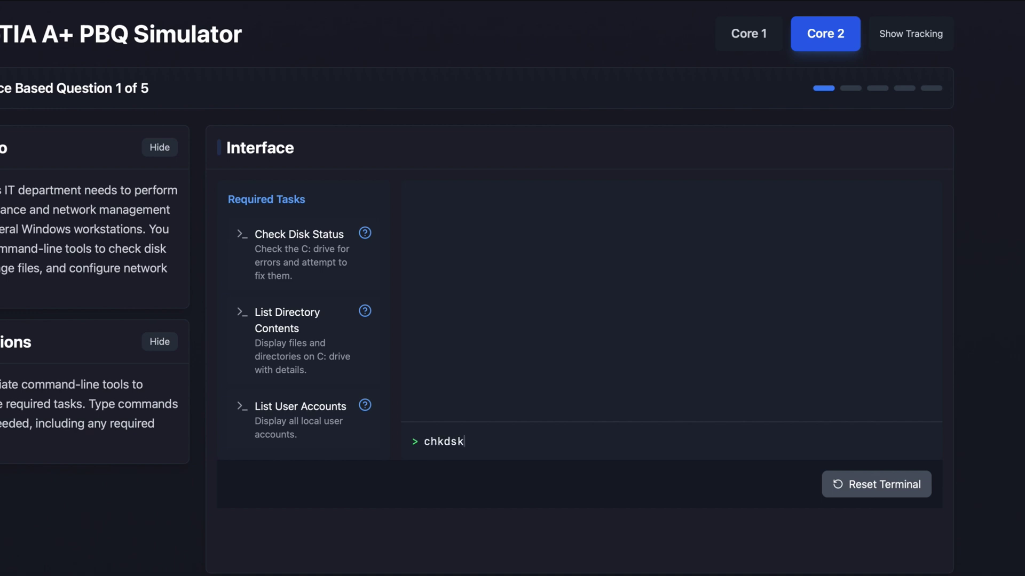
{"action": "type", "text": "C:/f"}
{"action": "key", "text": "Return"}
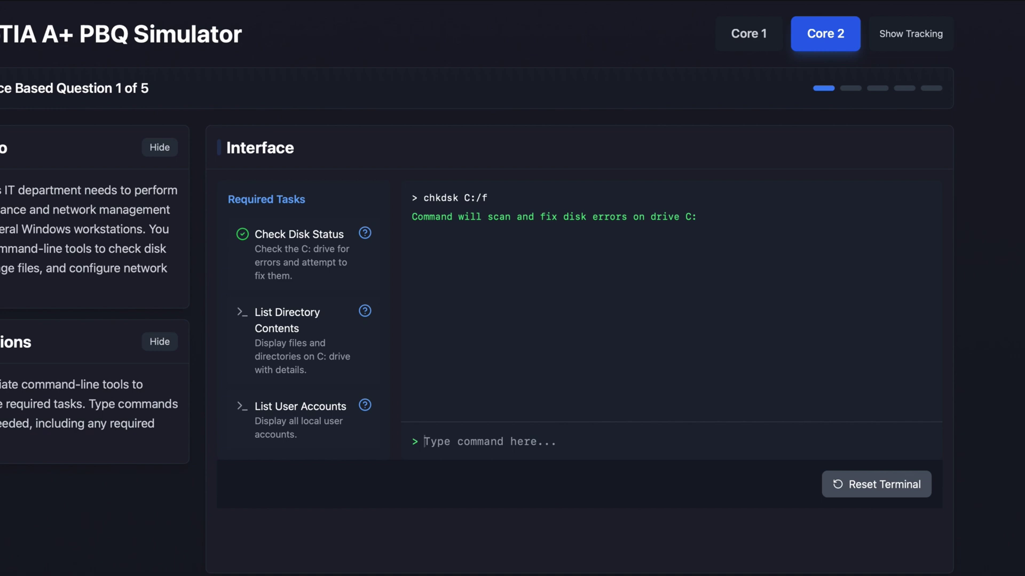
{"action": "type", "text": "dir C:"}
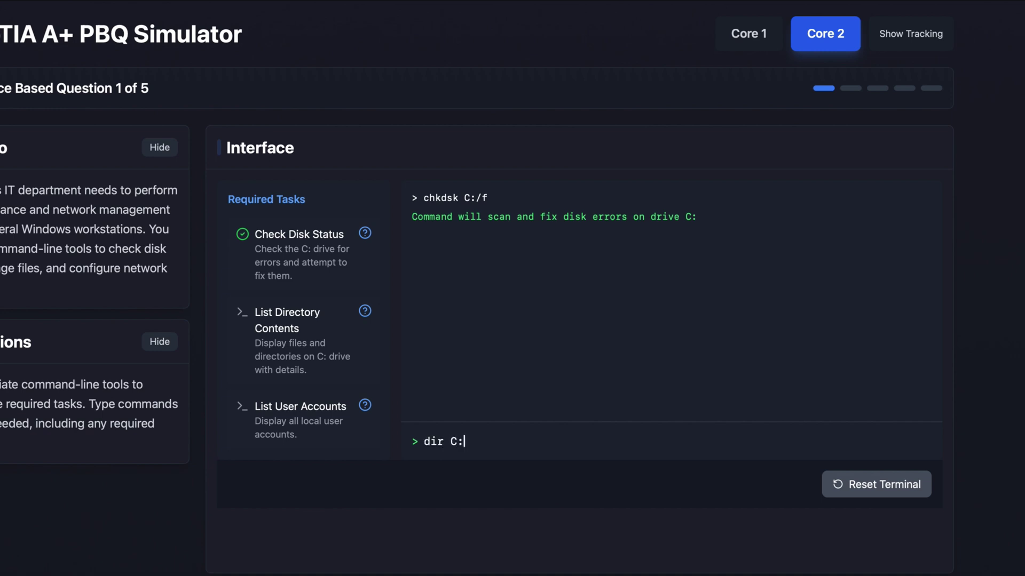
{"action": "type", "text": "/a"}
{"action": "key", "text": "Return"}
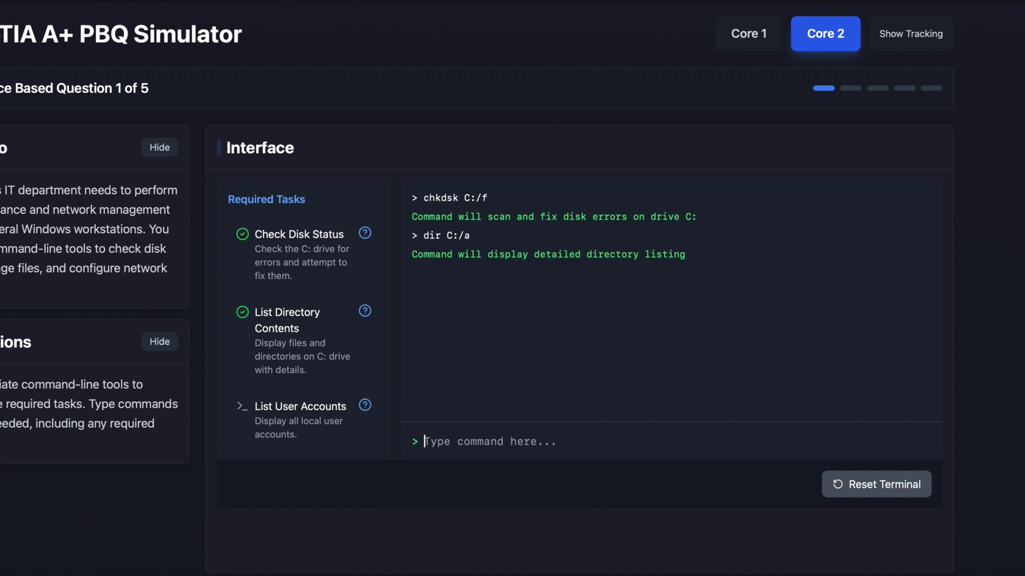
{"action": "type", "text": "net user"}
{"action": "key", "text": "Return"}
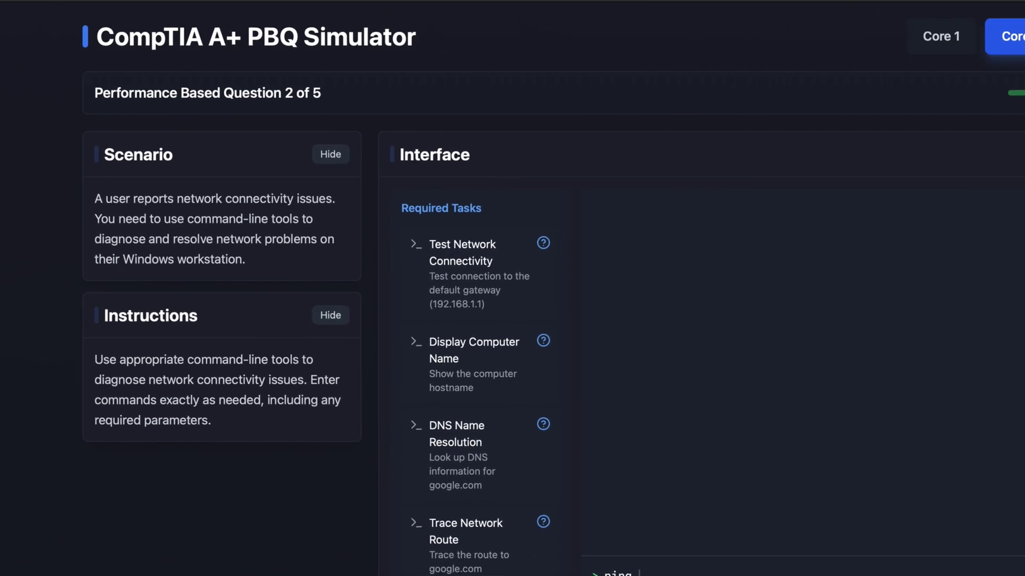
{"action": "type", "text": "192."}
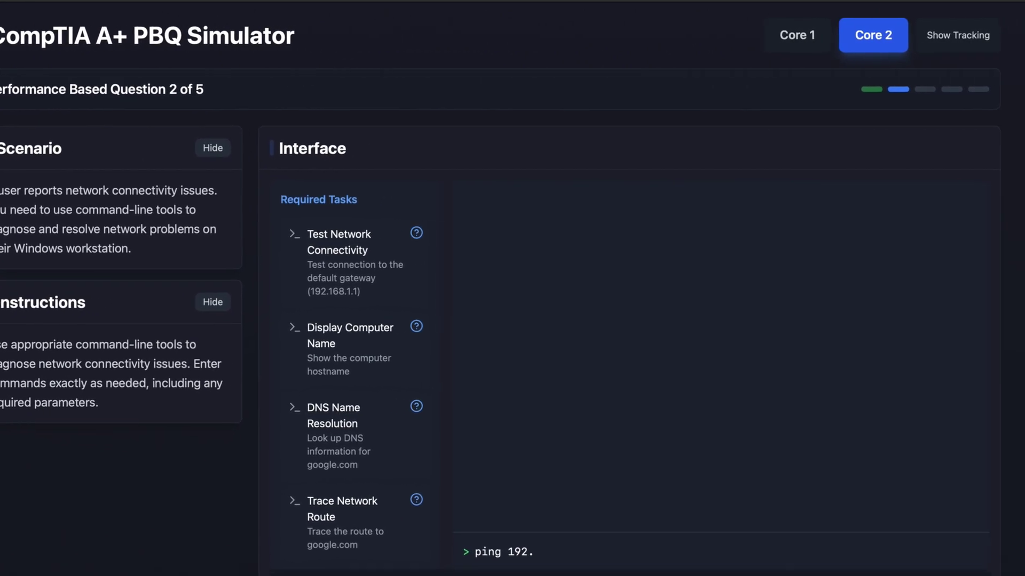
{"action": "type", "text": "1"}
{"action": "type", "text": "68"}
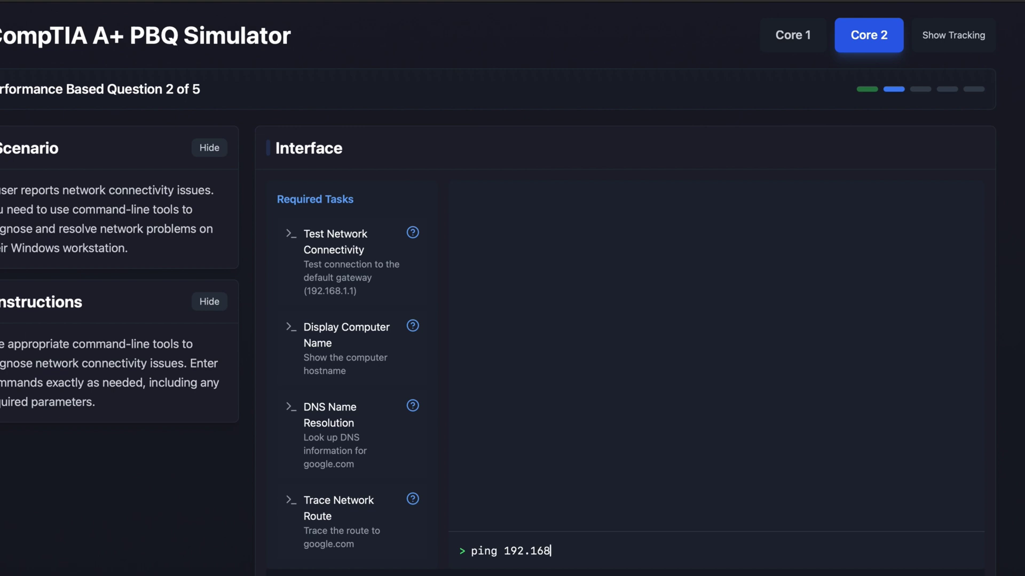
{"action": "type", "text": ".1.1"}
Run ping 192.168.1.1 to the default gateway, then the hostname command.
{"action": "key", "text": "Return"}
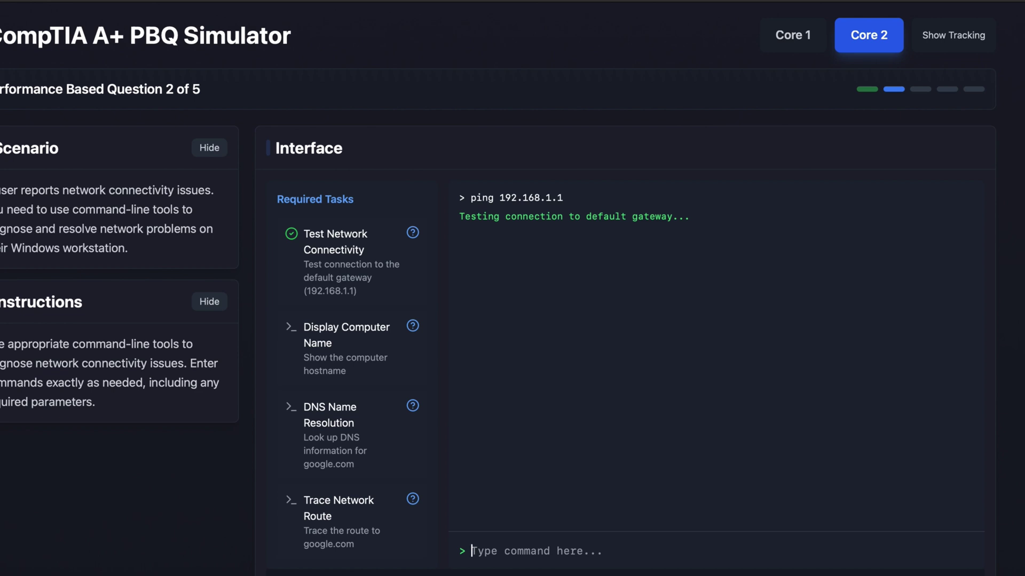
{"action": "type", "text": "hostma"}
{"action": "key", "text": "BackSpace"}
{"action": "key", "text": "BackSpace"}
{"action": "type", "text": "name"}
{"action": "key", "text": "Return"}
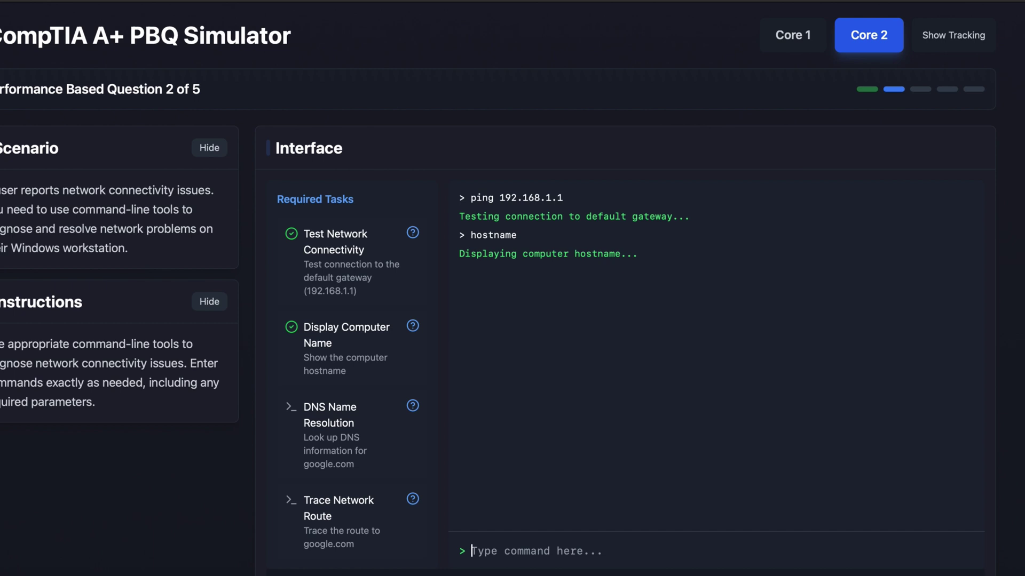
{"action": "type", "text": "nsl"}
Run nslookup google.com and tracert google.com to finish the connectivity checks.
{"action": "key", "text": "BackSpace"}
{"action": "key", "text": "BackSpace"}
{"action": "key", "text": "BackSpace"}
{"action": "type", "text": "nslookup google.com"}
{"action": "key", "text": "Return"}
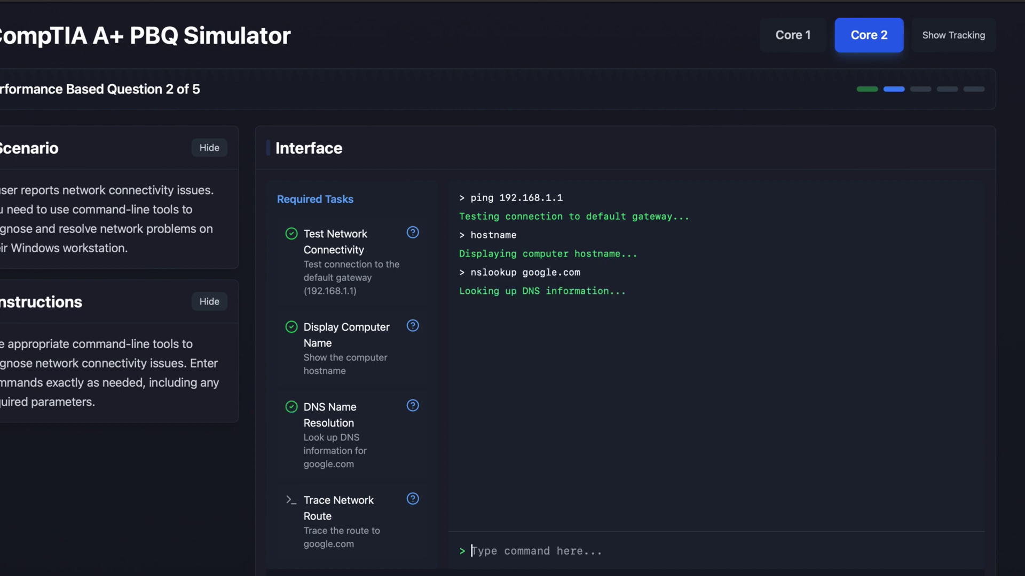
{"action": "type", "text": "tracert google.com"}
{"action": "key", "text": "Return"}
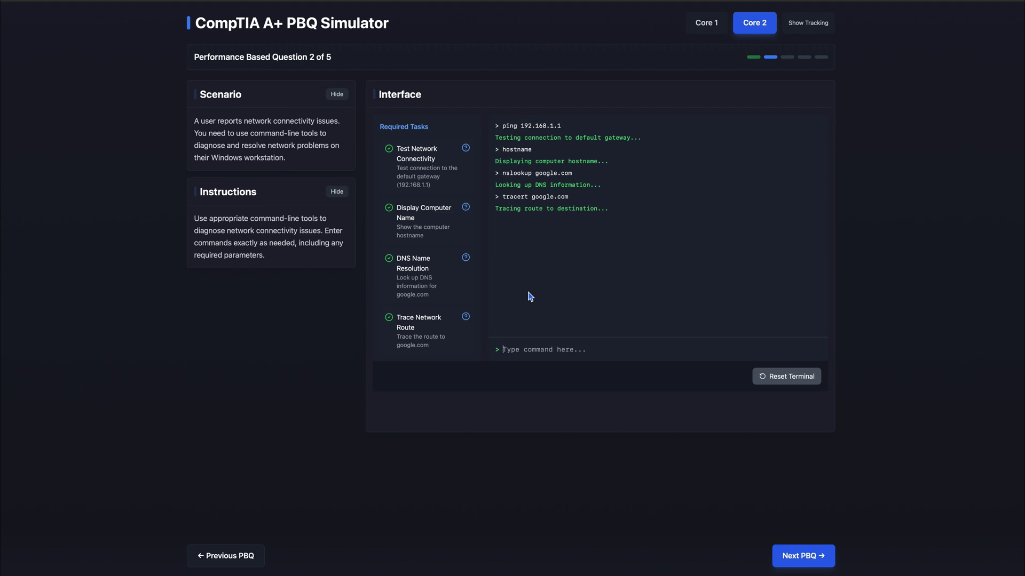
Advance to Question 3 and tick Configure UAC and App Installation Policy as done.
{"action": "left_click", "coordinate": [804, 556]}
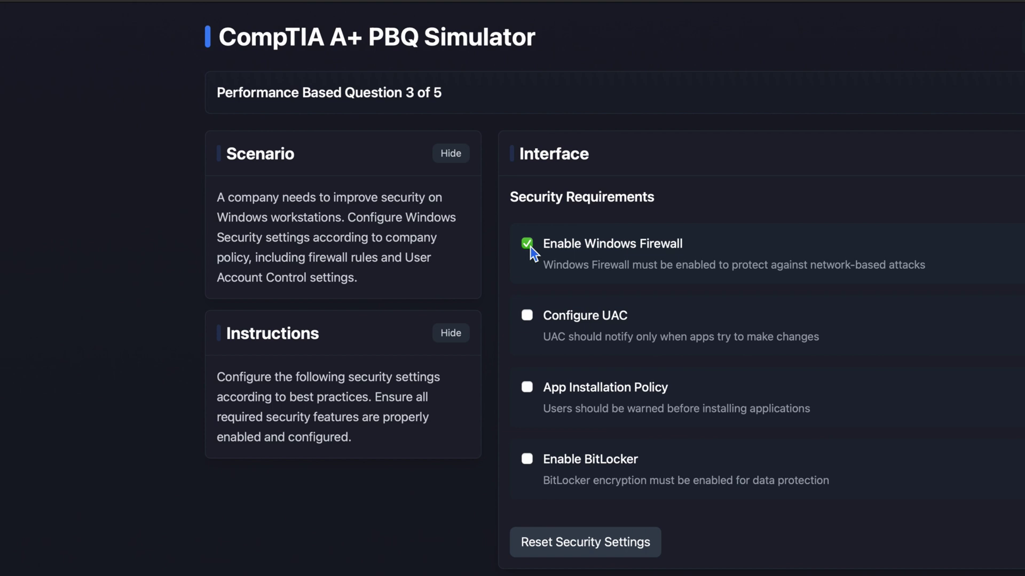
{"action": "left_click", "coordinate": [527, 316]}
{"action": "left_click", "coordinate": [527, 388]}
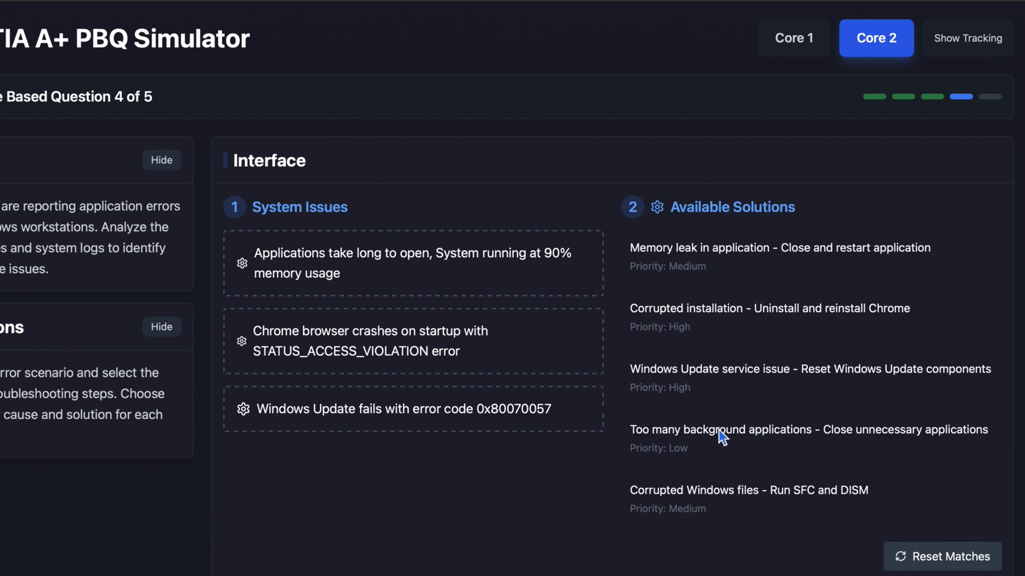
Match closing background apps to the memory issue and reinstalling Chrome to the Chrome crash.
{"action": "left_click_drag", "start_coordinate": [700, 416], "coordinate": [437, 251]}
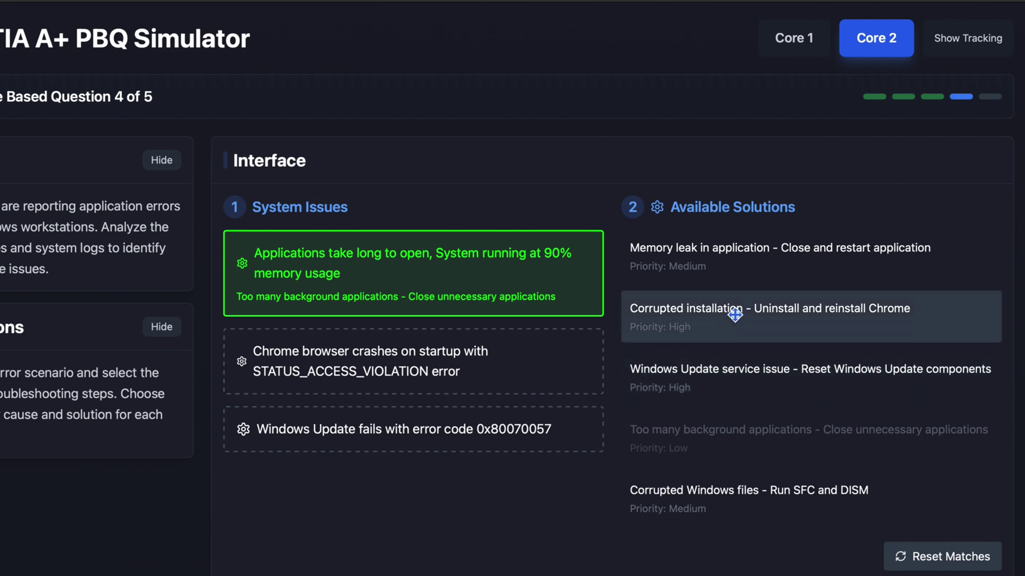
{"action": "mouse_move", "coordinate": [730, 314]}
{"action": "left_mouse_down"}
{"action": "mouse_move", "coordinate": [686, 354]}
{"action": "mouse_move", "coordinate": [425, 363]}
{"action": "left_mouse_up"}
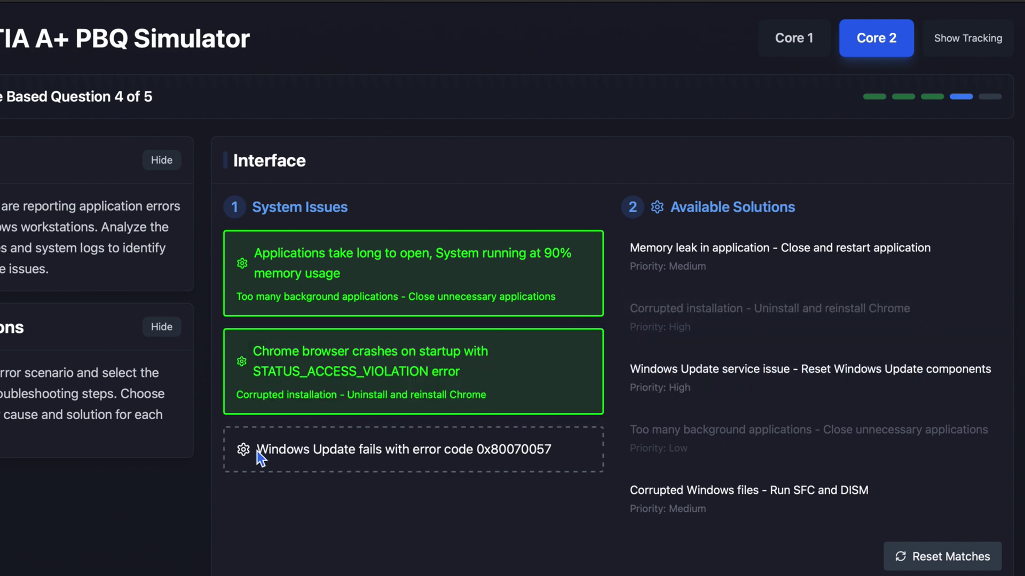
Match resetting Windows Update components to the Windows Update error.
{"action": "left_click_drag", "start_coordinate": [256, 451], "coordinate": [416, 455]}
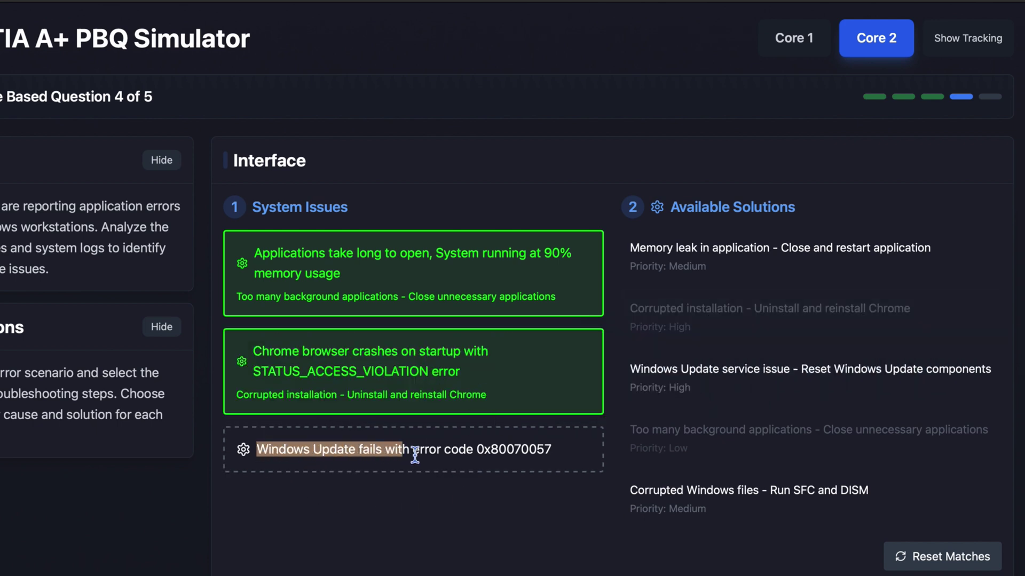
{"action": "left_click_drag", "start_coordinate": [415, 455], "coordinate": [556, 453]}
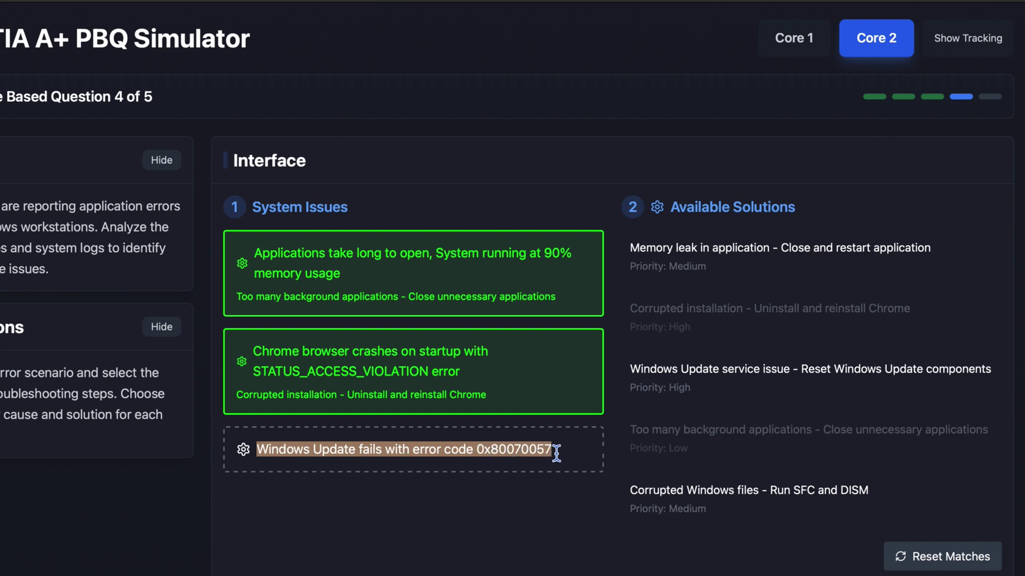
{"action": "left_click", "coordinate": [558, 486]}
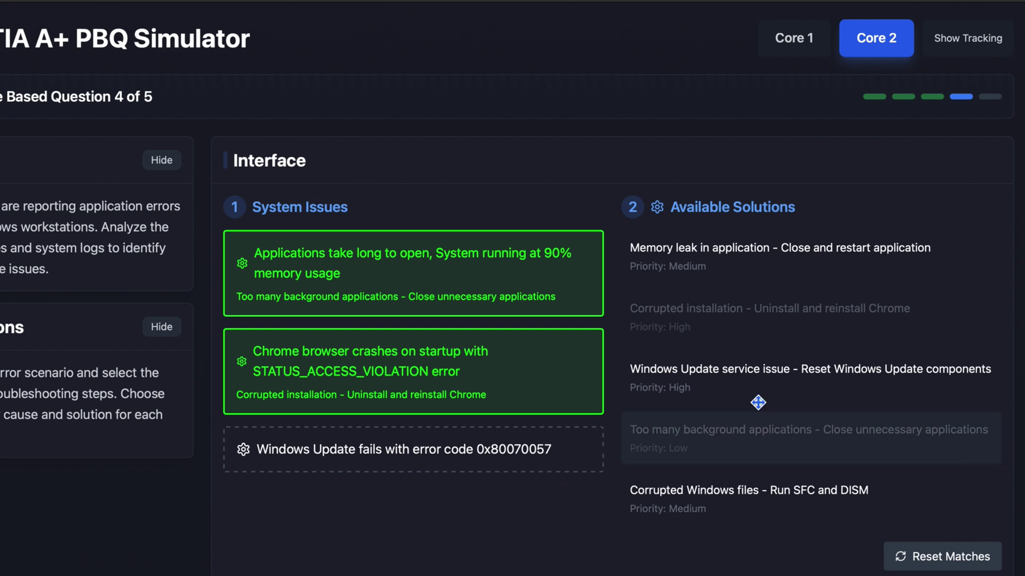
{"action": "mouse_move", "coordinate": [817, 375]}
{"action": "left_mouse_down"}
{"action": "mouse_move", "coordinate": [629, 453]}
{"action": "mouse_move", "coordinate": [457, 447]}
{"action": "left_mouse_up"}
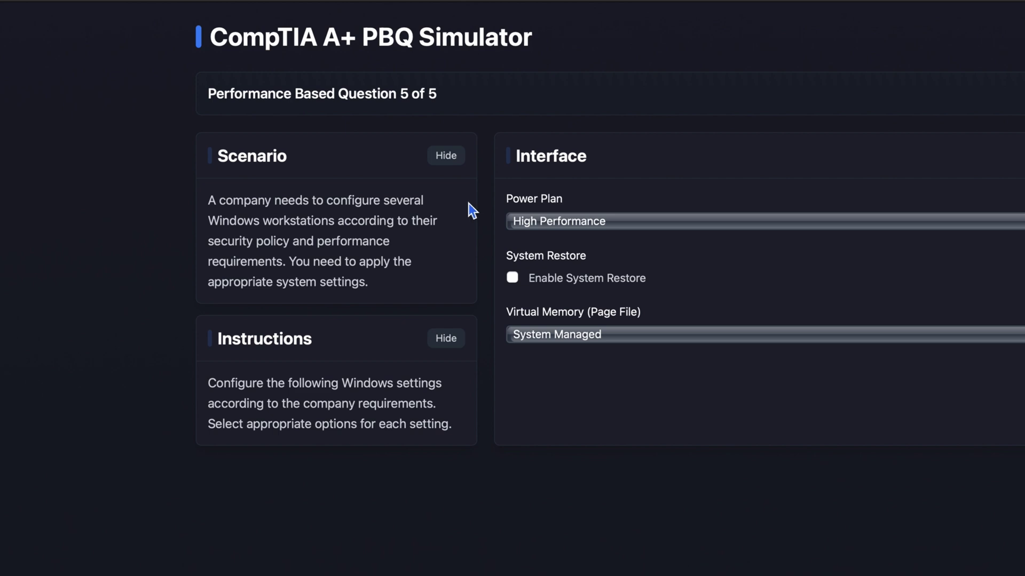
Keep High Performance power, enable System Restore, and keep virtual memory System Managed.
{"action": "left_click", "coordinate": [581, 223]}
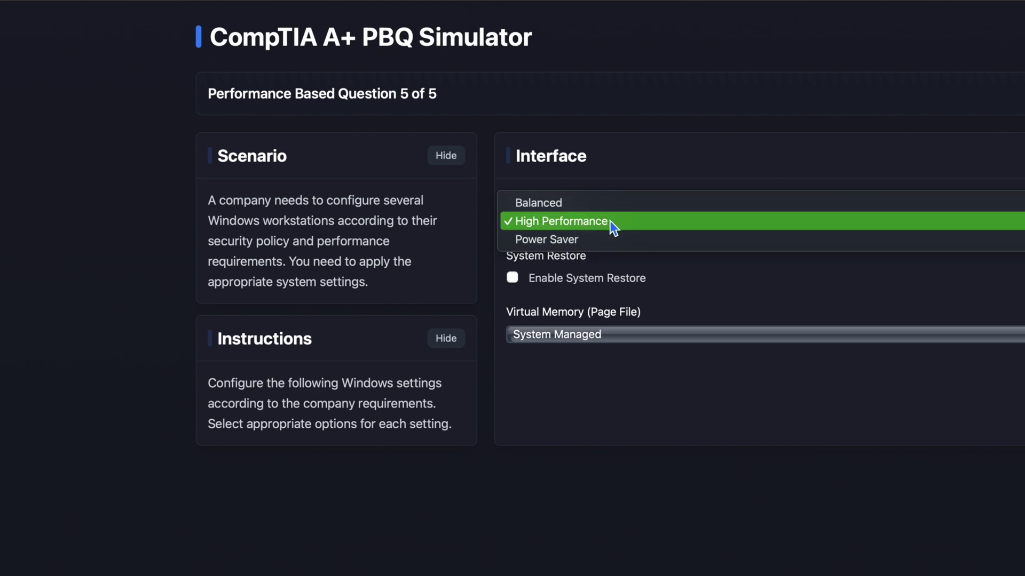
{"action": "left_click", "coordinate": [658, 168]}
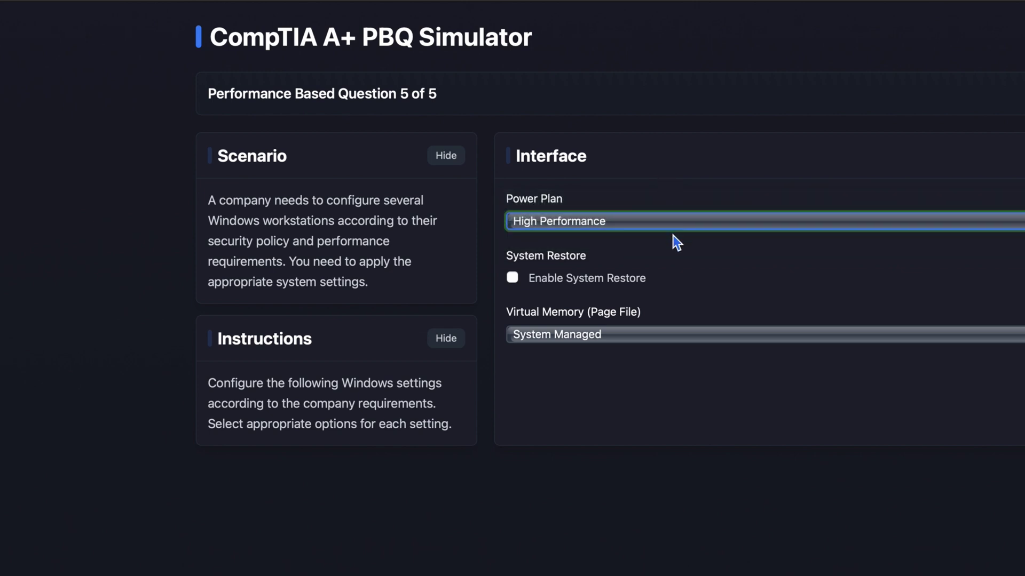
{"action": "left_click", "coordinate": [512, 278]}
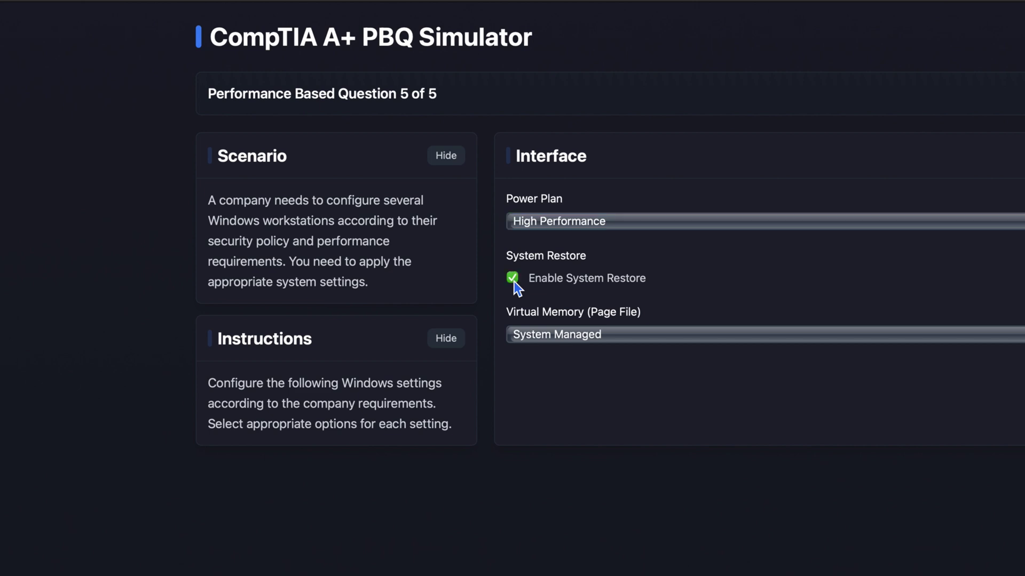
{"action": "left_click", "coordinate": [632, 336]}
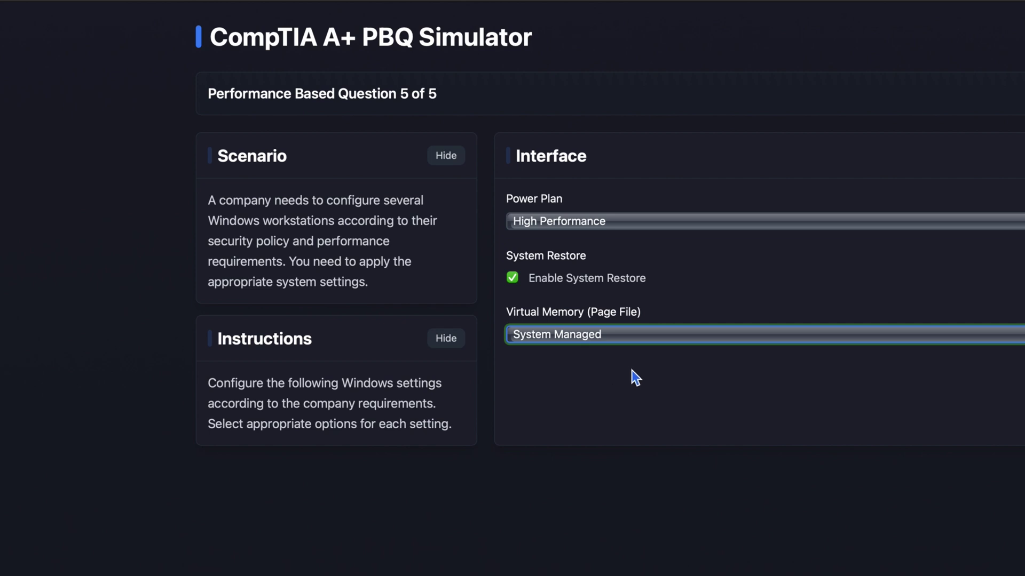
{"action": "left_click", "coordinate": [634, 376]}
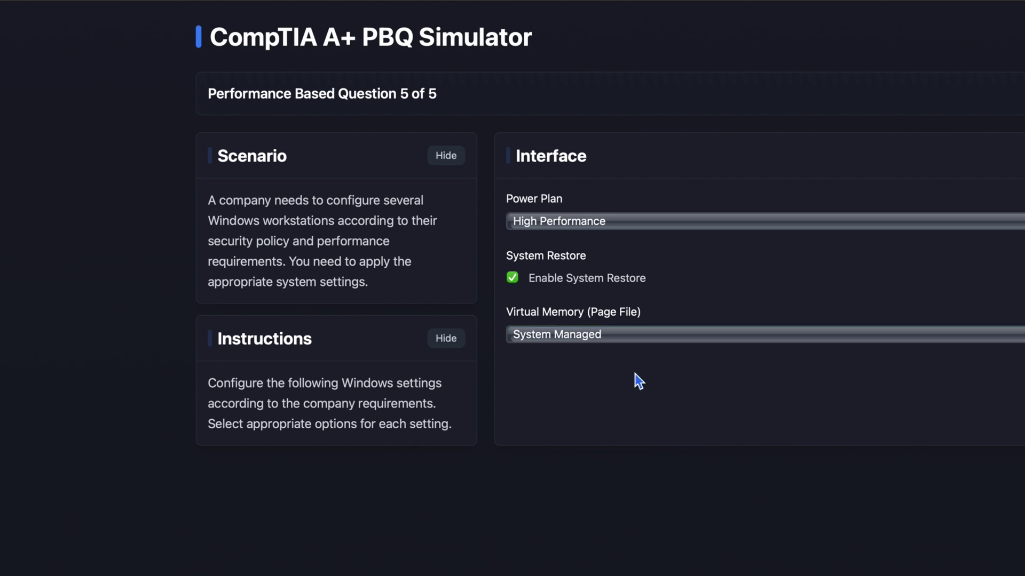